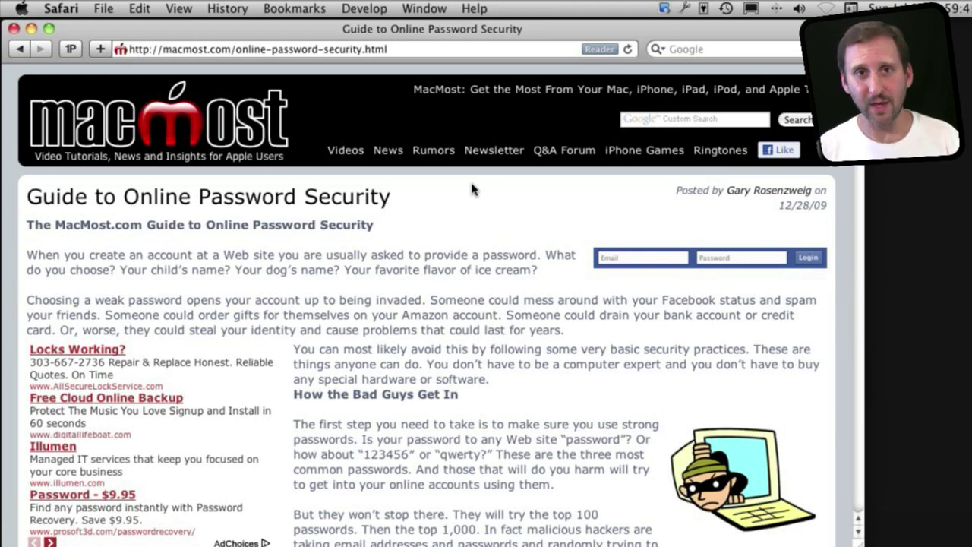
- Zoom the whole password article page in two steps, then back out one step
left_click(179, 9)
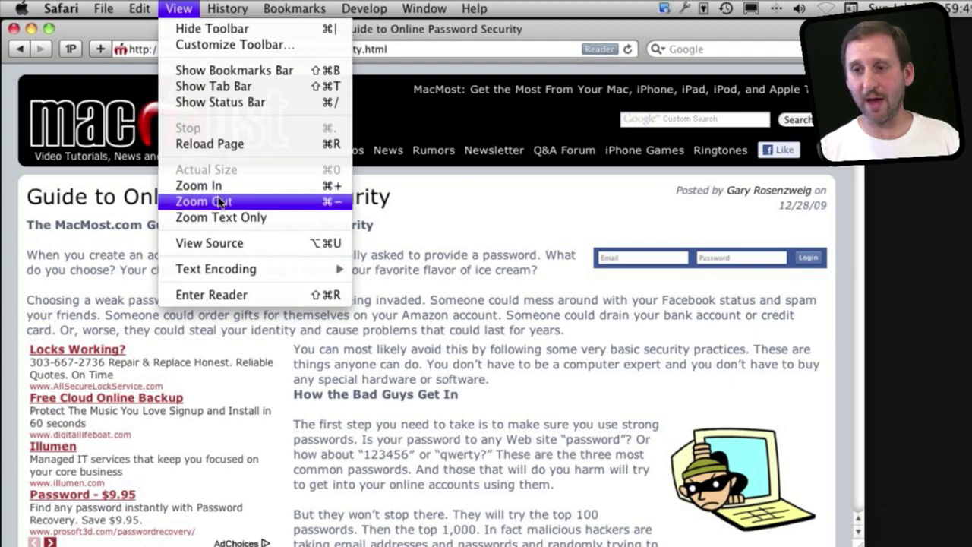
left_click(139, 8)
key("super+equal")
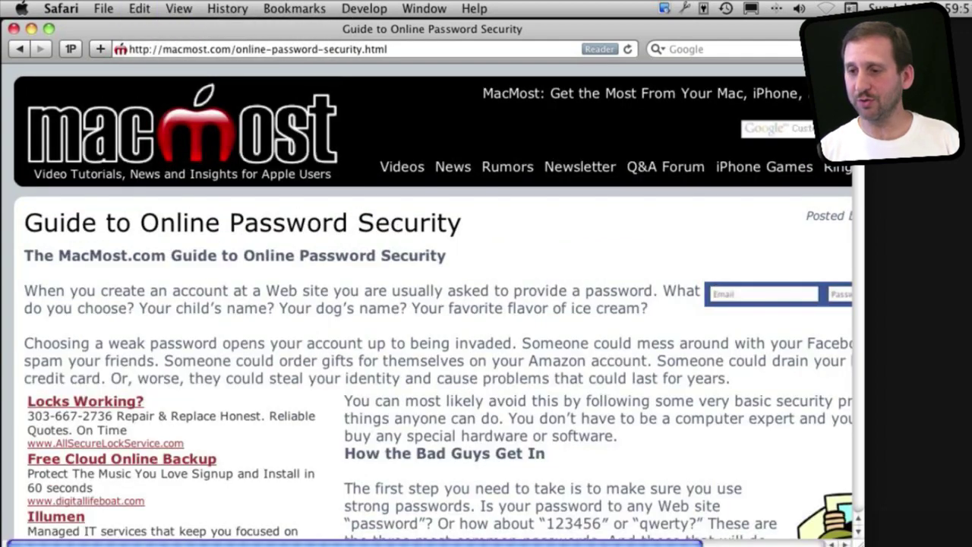
key("super+equal")
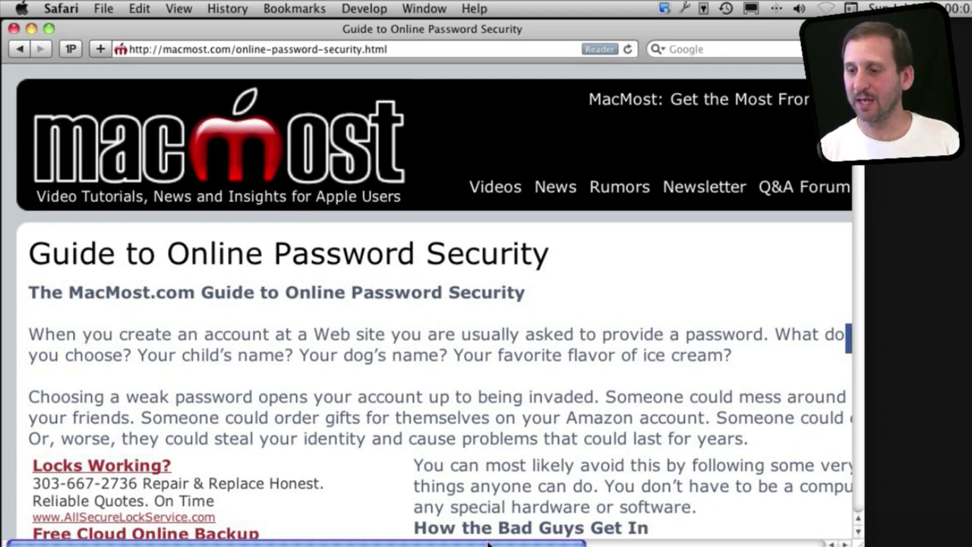
scroll(532, 486, "right", 5)
scroll(551, 473, "left", 5)
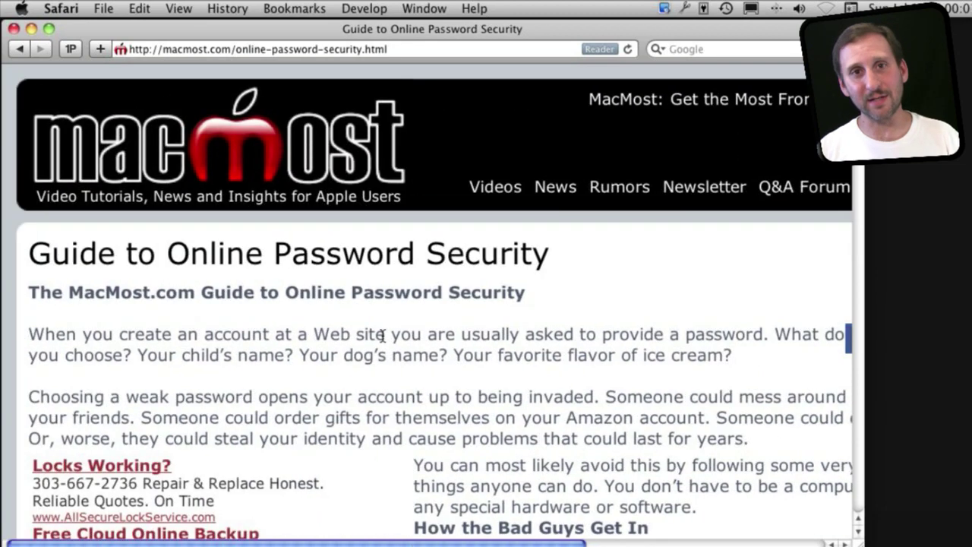
key("super+minus")
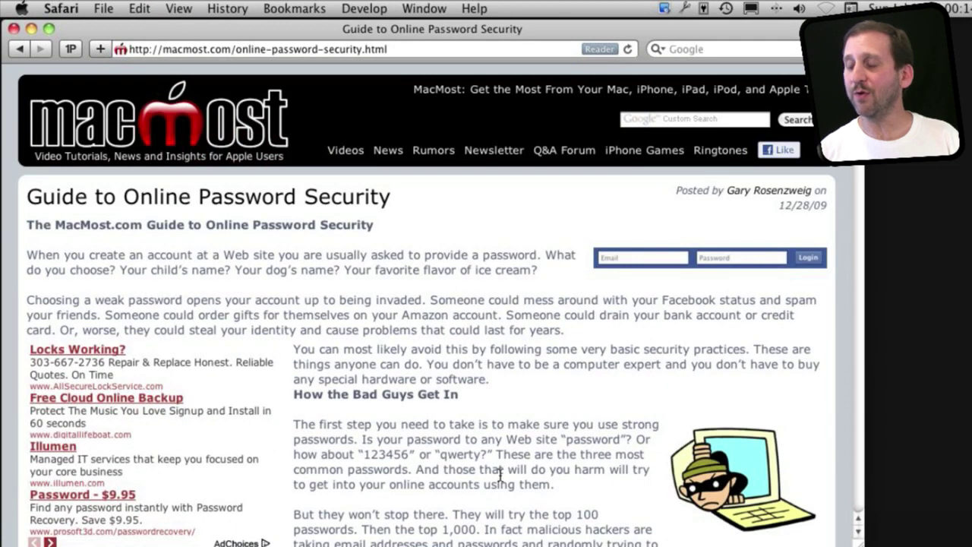
- Switch to View > Zoom Text Only, enlarge the article text two steps, then shrink it one step
left_click(179, 8)
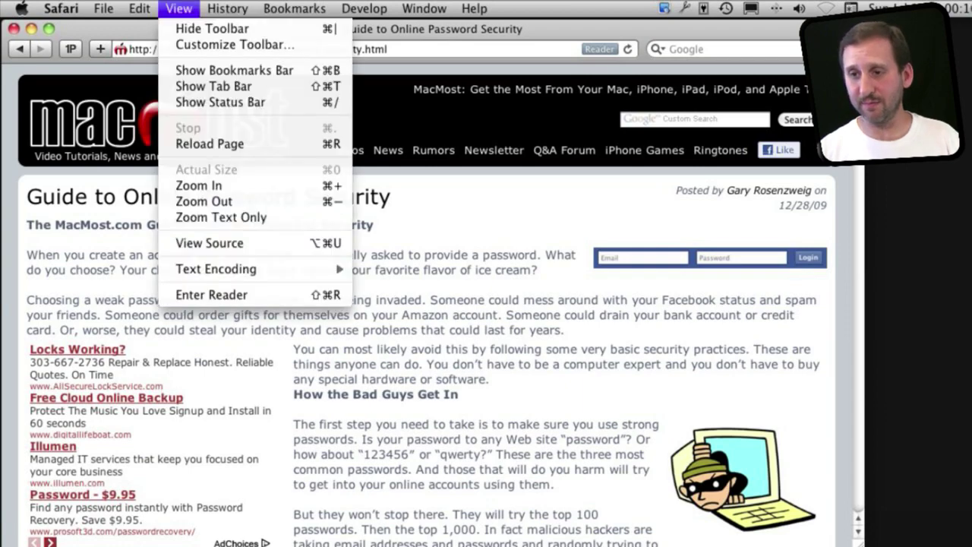
left_click(214, 217)
key("super+plus")
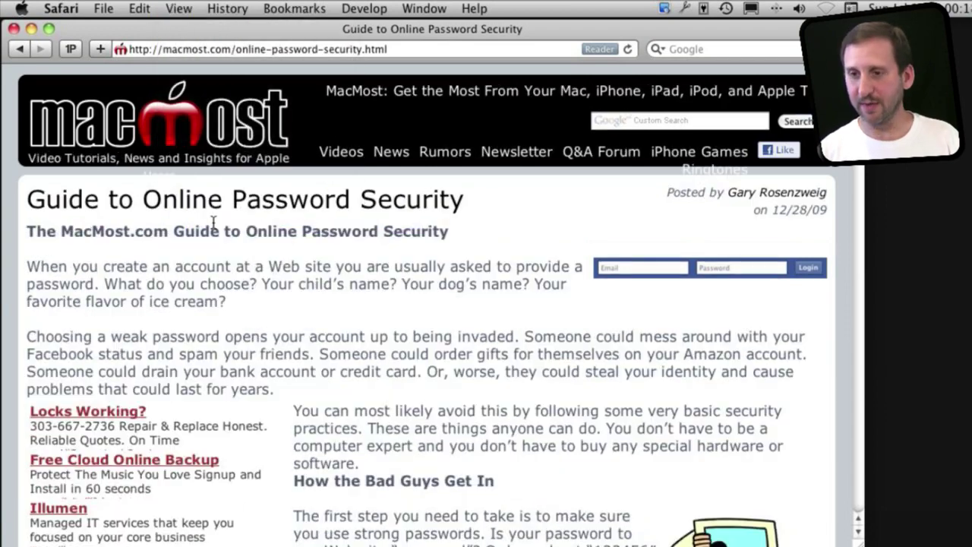
key("super+plus")
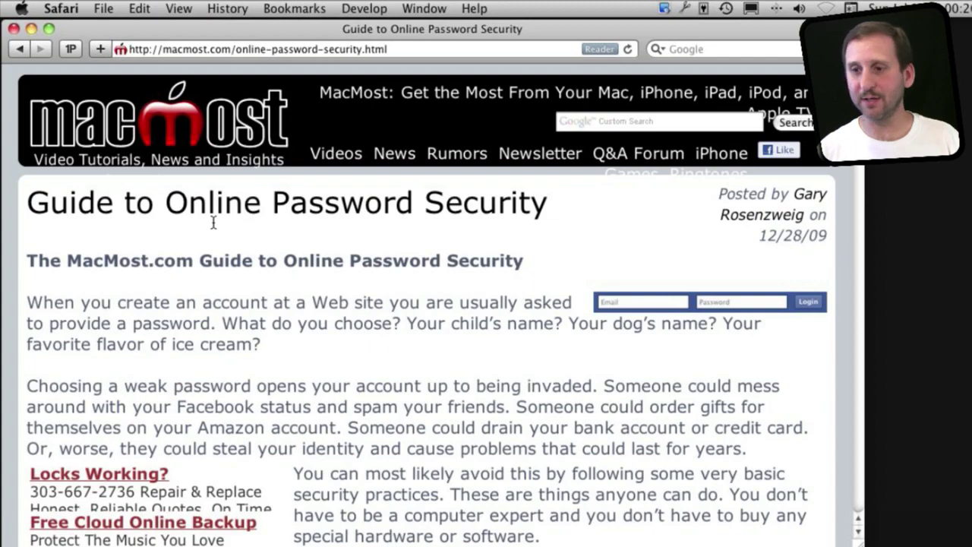
key("super+minus")
key("super+minus")
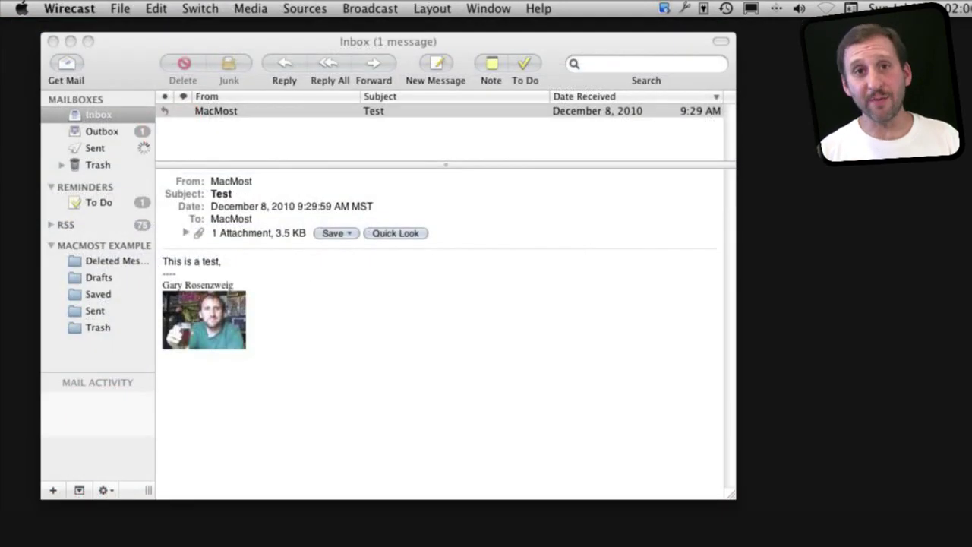
- Bring Mail to the front and browse the Format > Style options without changing anything
left_click(514, 399)
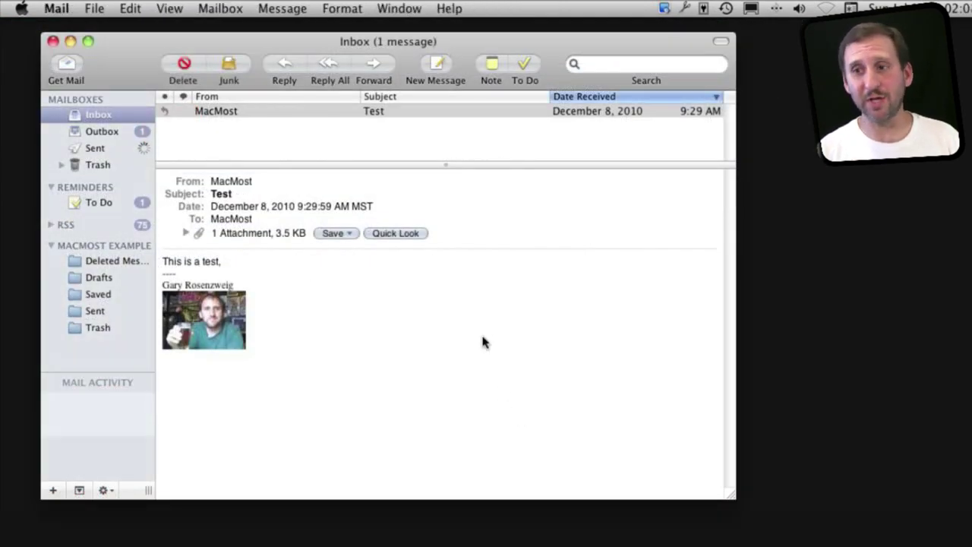
left_click(169, 8)
mouse_move(342, 8)
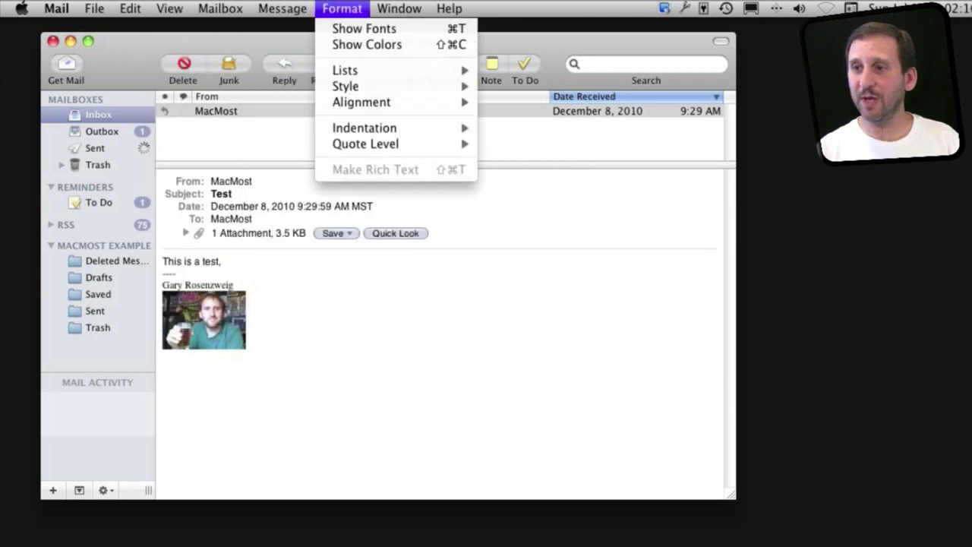
mouse_move(380, 85)
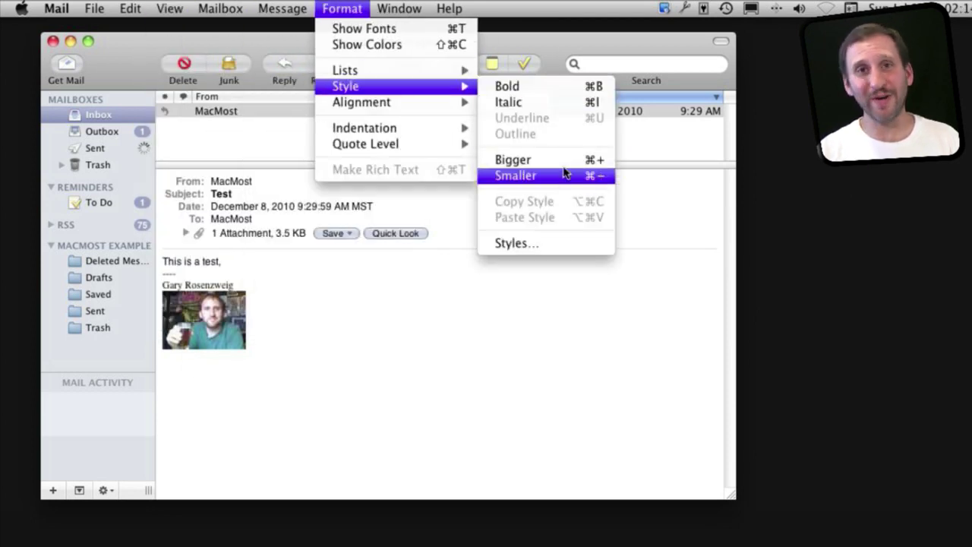
left_click(461, 315)
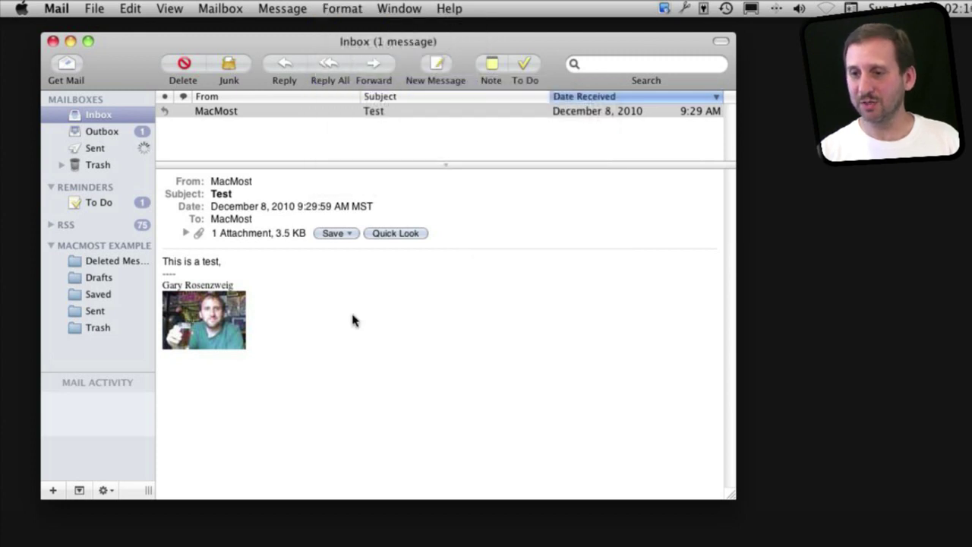
- Enlarge the Test message text two steps, shrink it one step, and start a new message
key("super+plus")
key("super+plus")
key("super+plus")
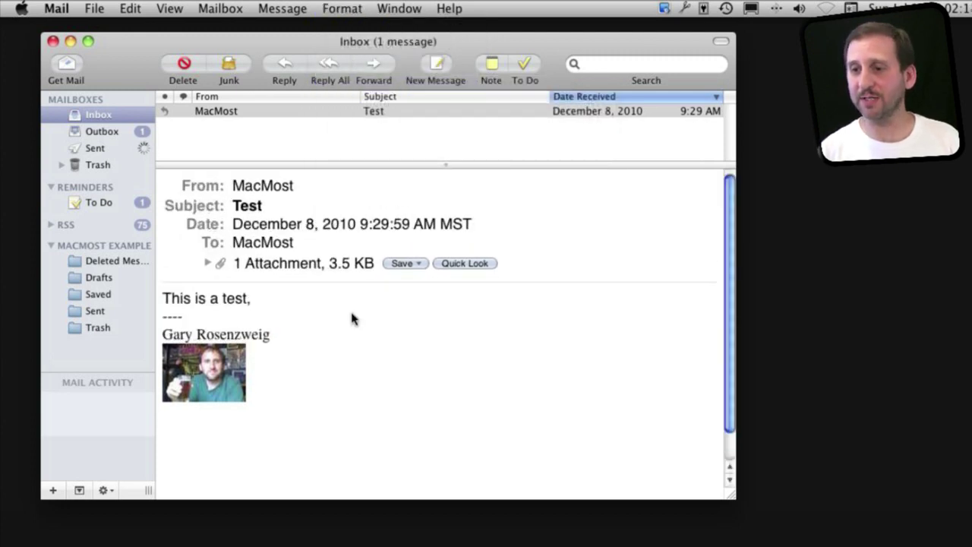
key("super+plus")
key("super+plus")
key("super+minus")
key("super+minus")
key("super+minus")
key("super+minus")
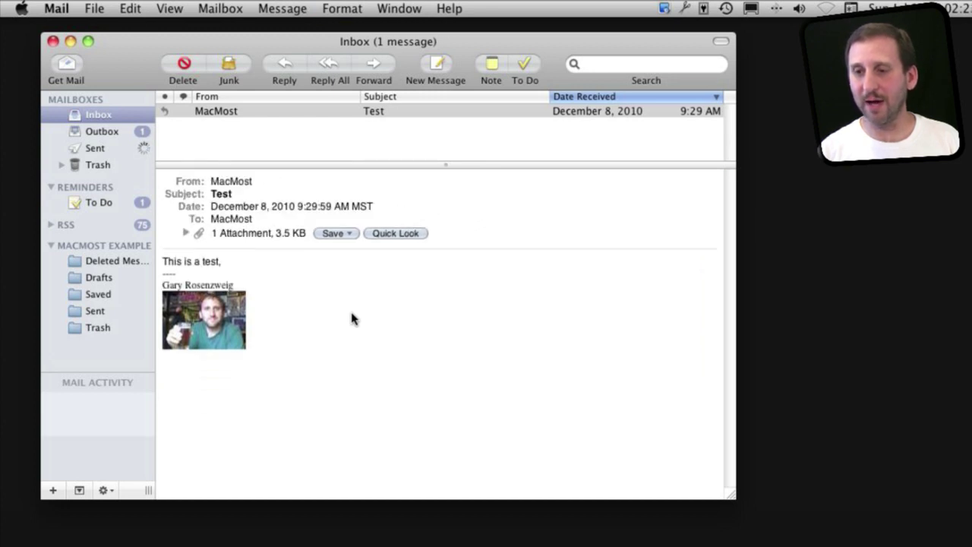
key("super+n")
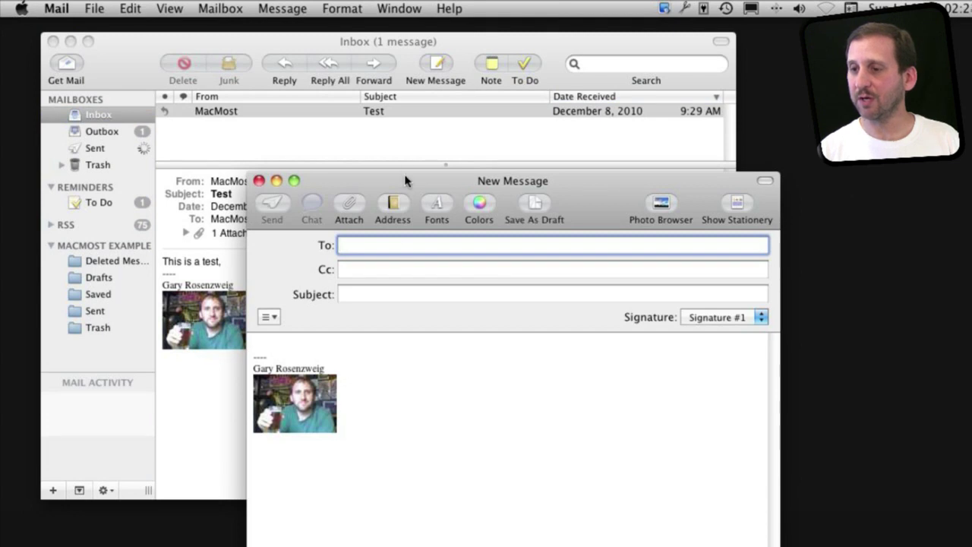
- Move the New Message window, select the words 'Type something' and make them bigger
left_click_drag(404, 180, 341, 123)
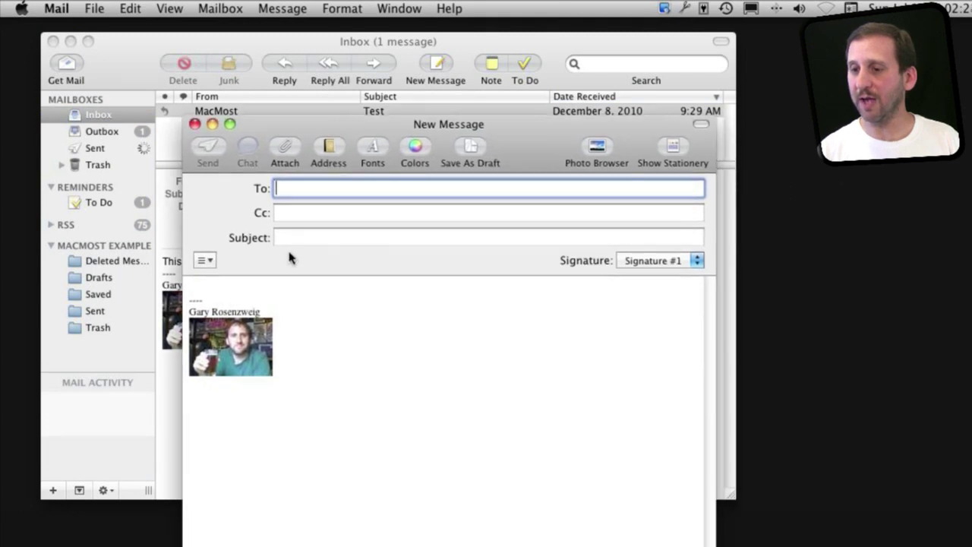
left_click(219, 292)
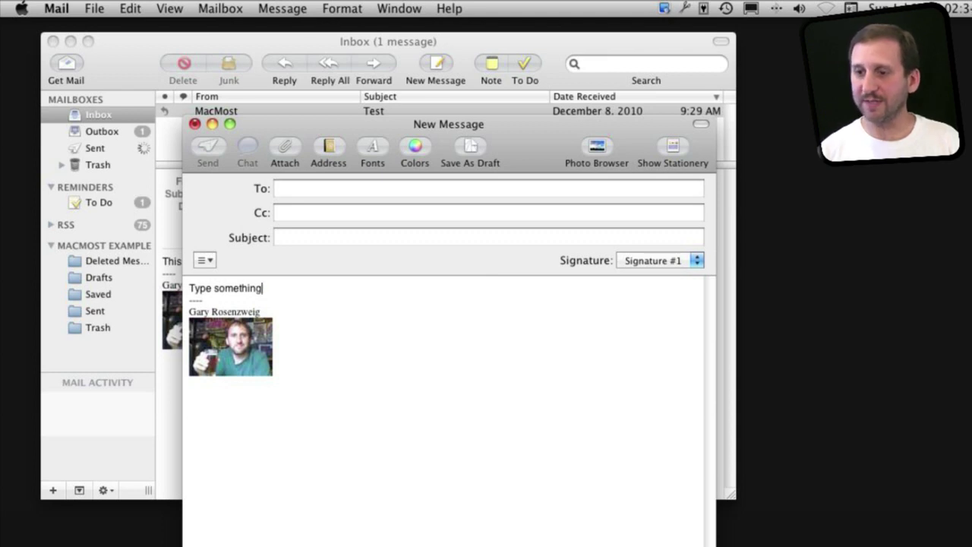
left_click_drag(263, 296, 134, 260)
key("super+plus")
key("super+plus")
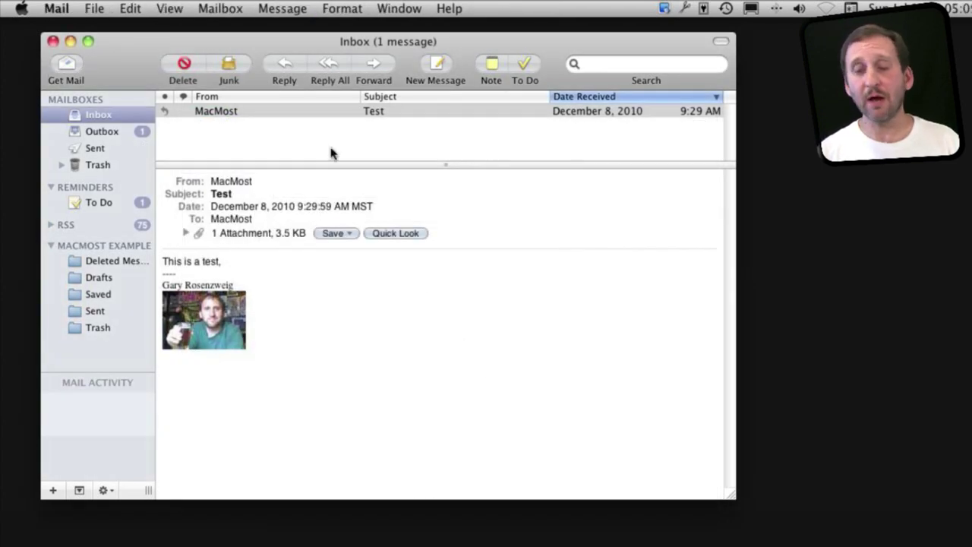
- In Mail Preferences > Fonts & Colors, choose Select for the message font
left_click(56, 8)
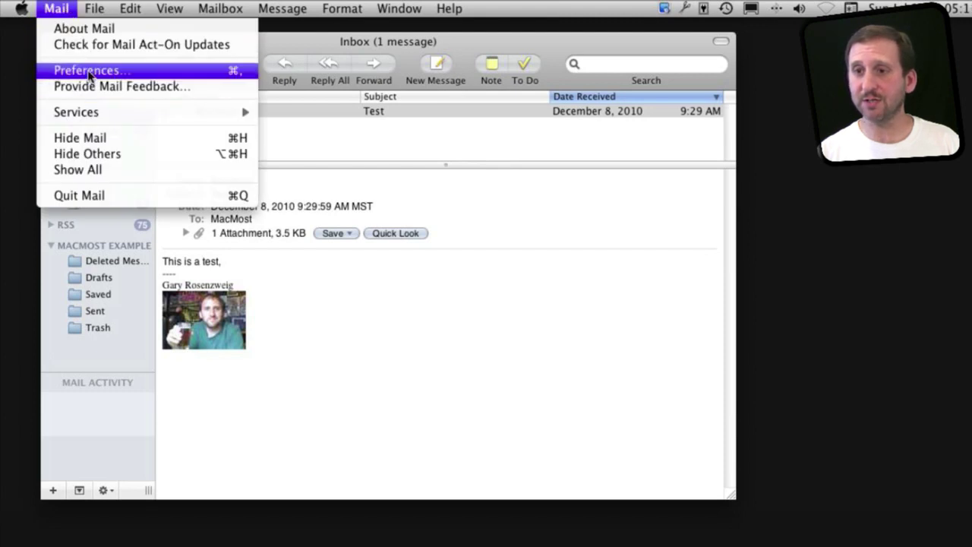
left_click(88, 71)
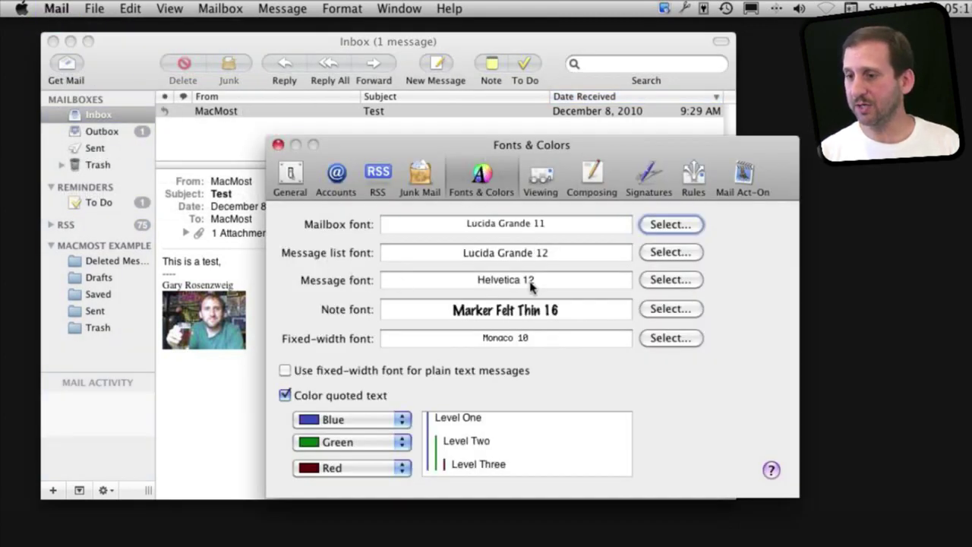
left_click(675, 280)
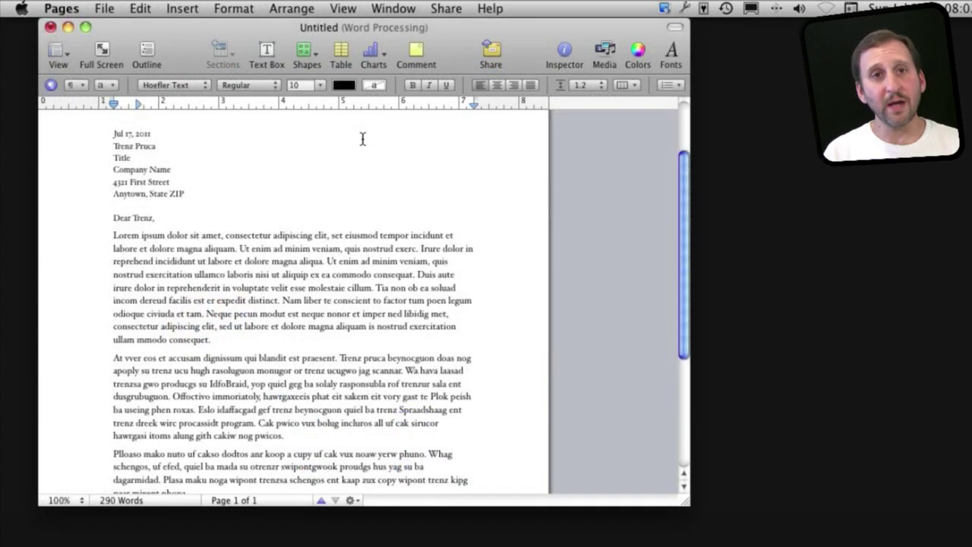
- Enlarge the letter's body paragraphs with Format > Font > Bigger and Cmd+Plus, then shrink them back to 11 pt
left_click(111, 239)
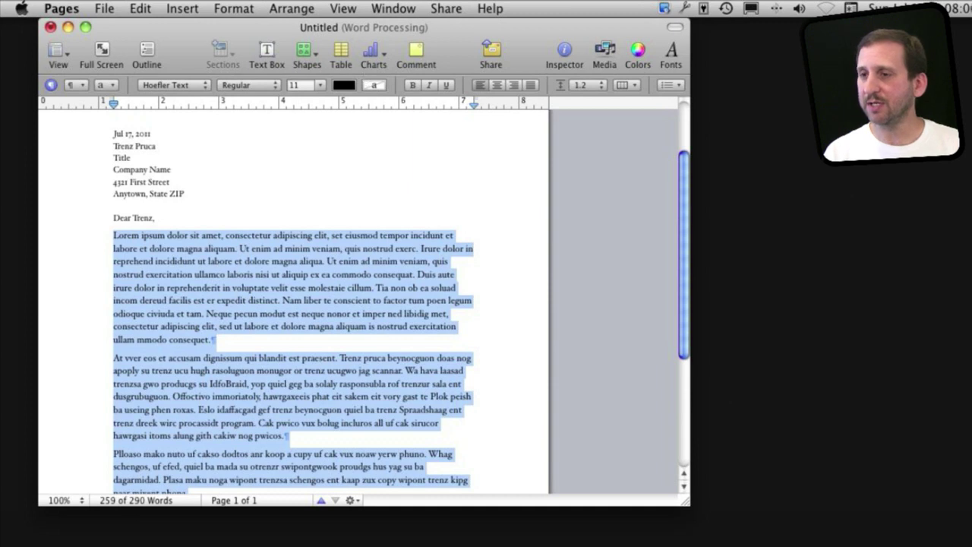
left_click(253, 8)
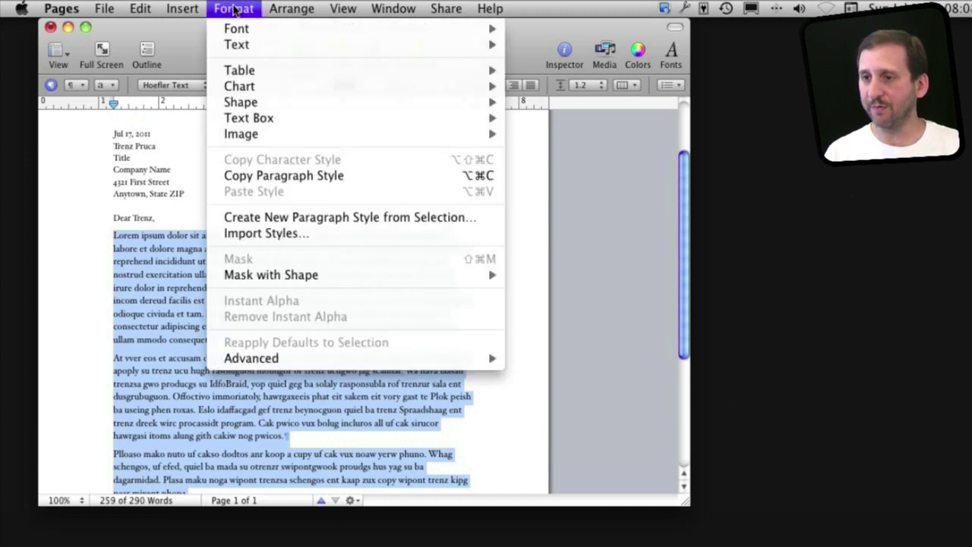
mouse_move(251, 30)
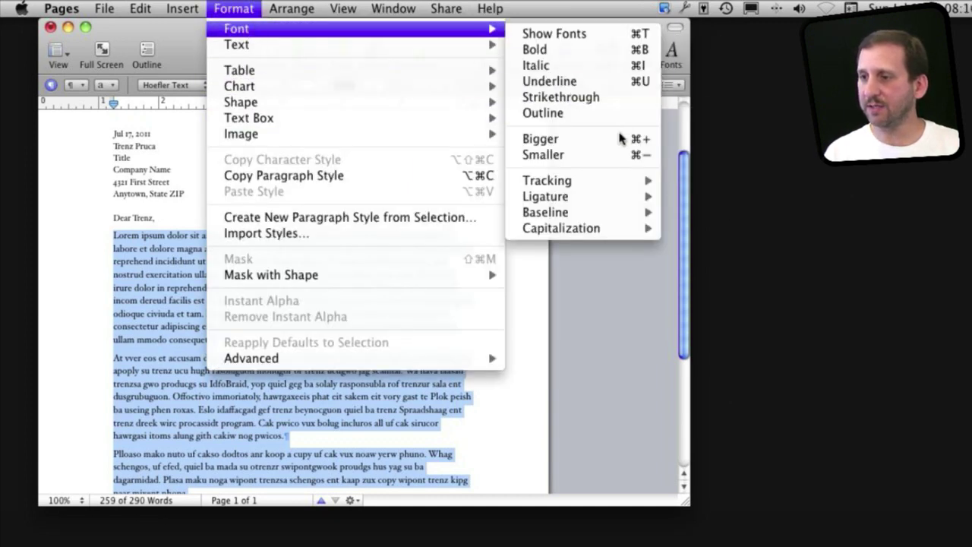
left_click(625, 139)
left_click(430, 449)
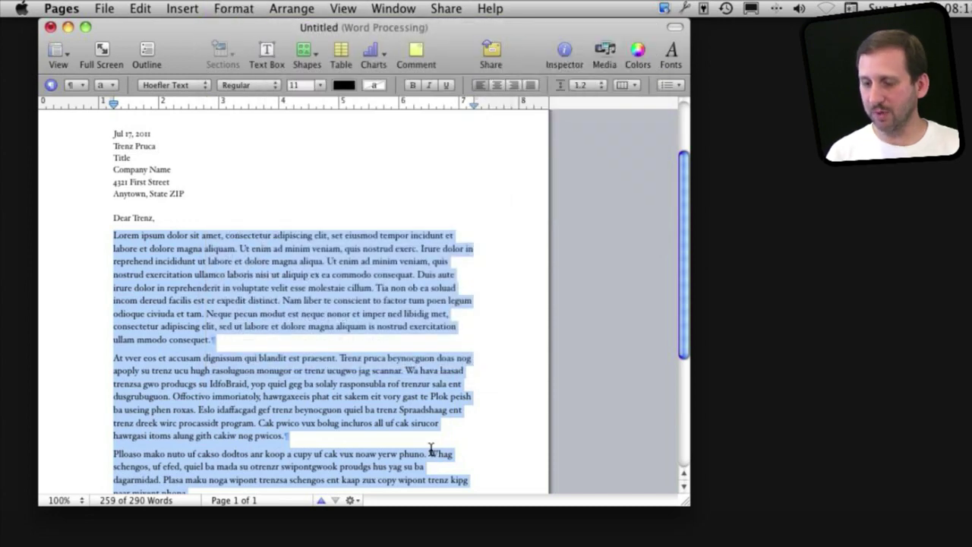
key("super+plus")
key("super+plus")
key("super+minus")
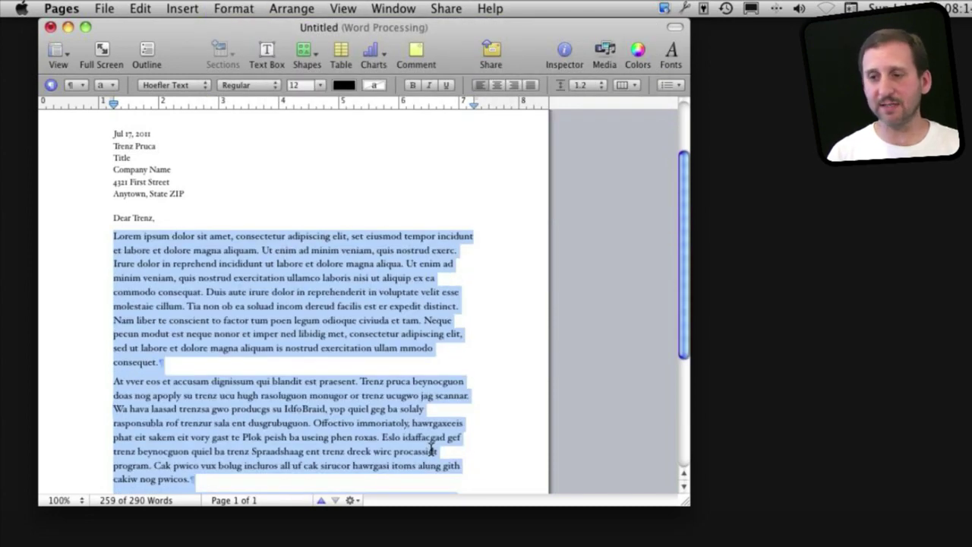
key("super+minus")
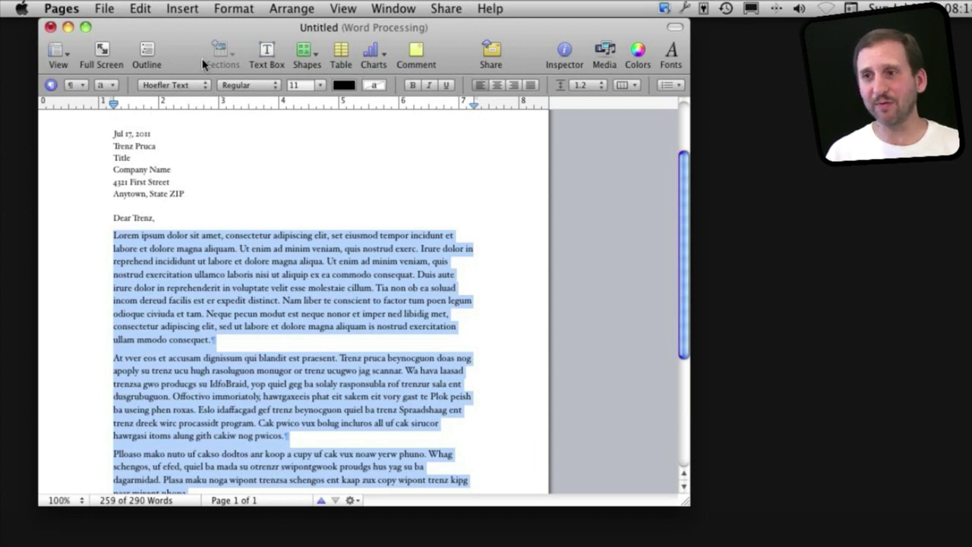
- Check View > Zoom, then zoom the letter to 125% and 150% with Cmd+> and Cmd+<
left_click(343, 8)
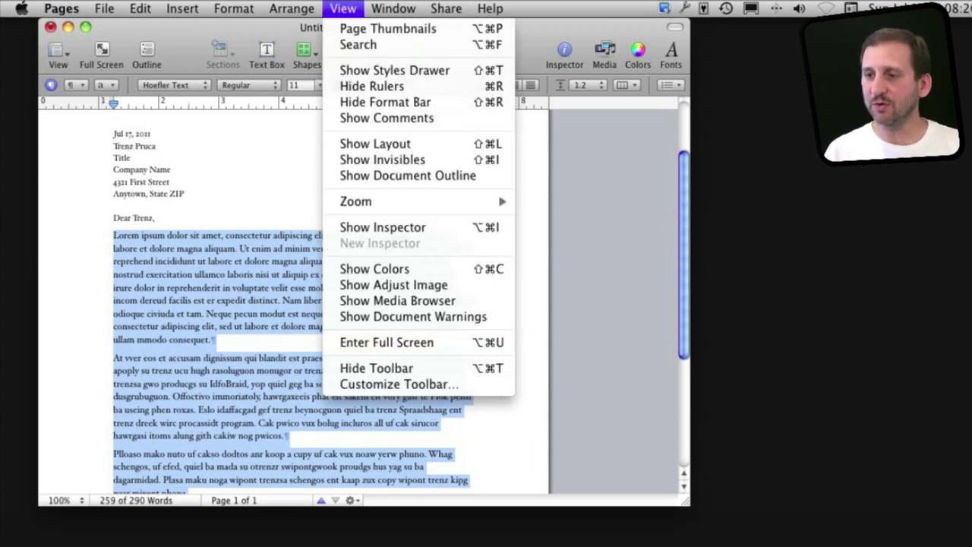
mouse_move(445, 202)
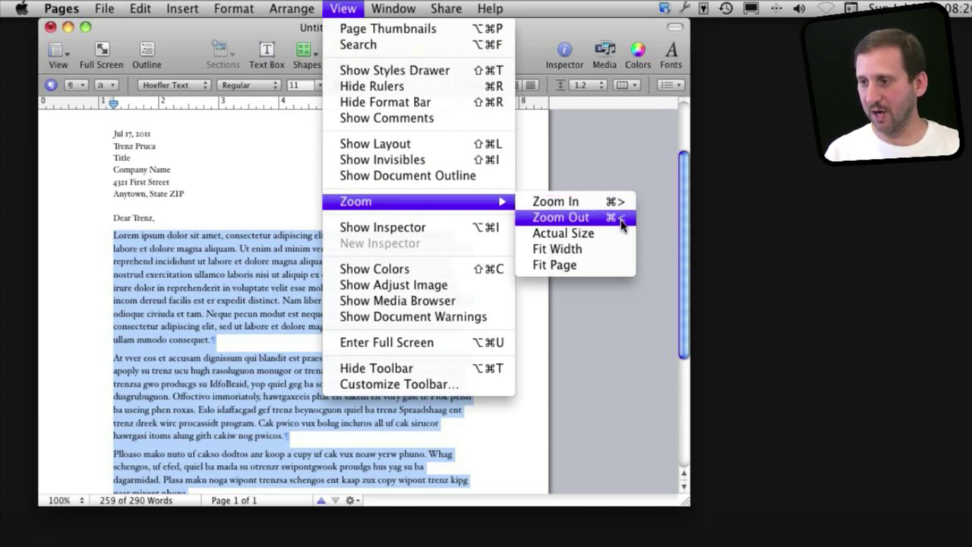
left_click(439, 259)
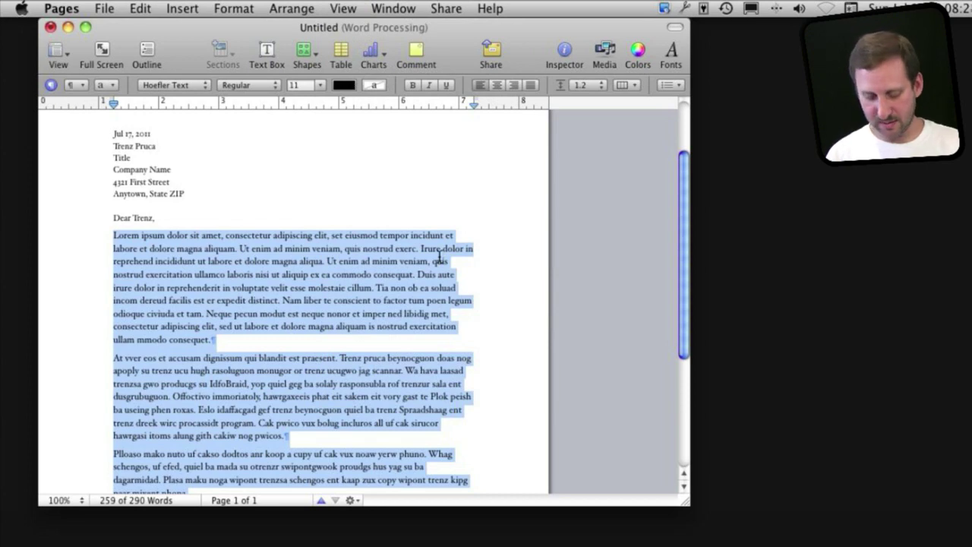
key("super+shift+period")
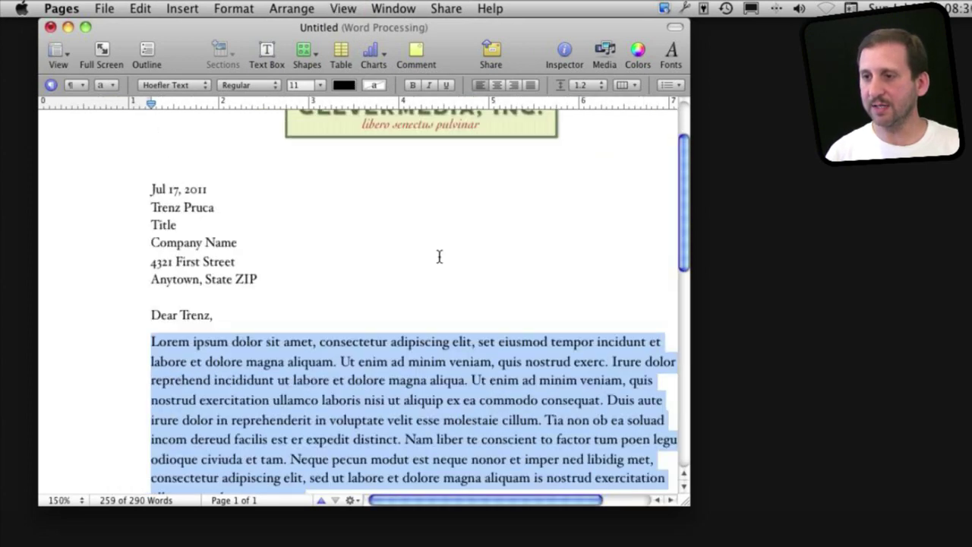
key("super+shift+comma")
key("super+shift+period")
key("super+shift+period")
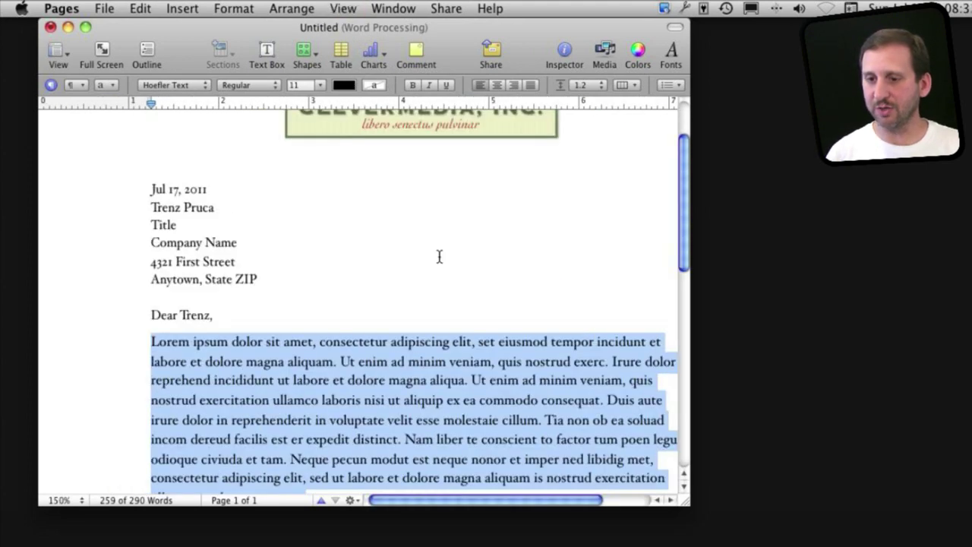
- With the status-bar zoom pop-up, set the letter to 200%, 50%, 125%, then another level
left_click(82, 500)
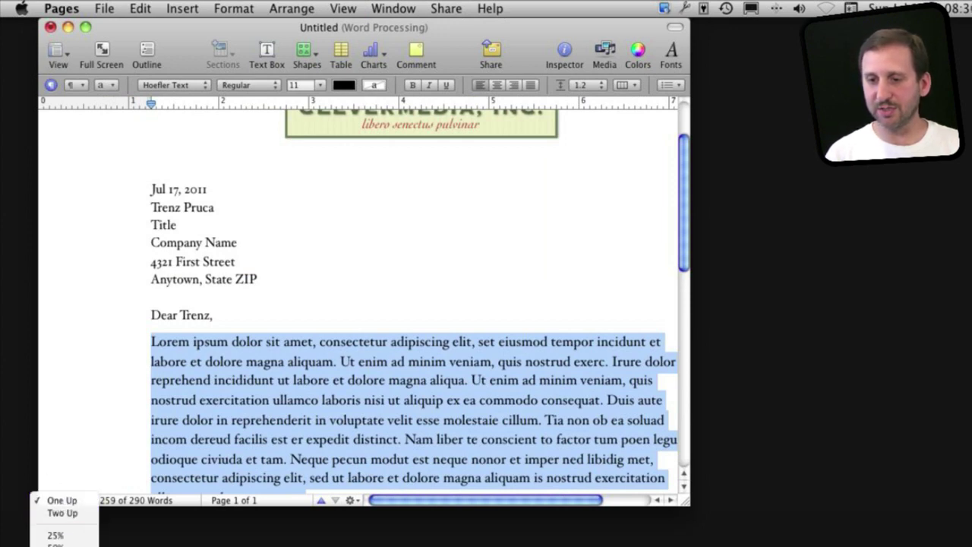
left_click(55, 545)
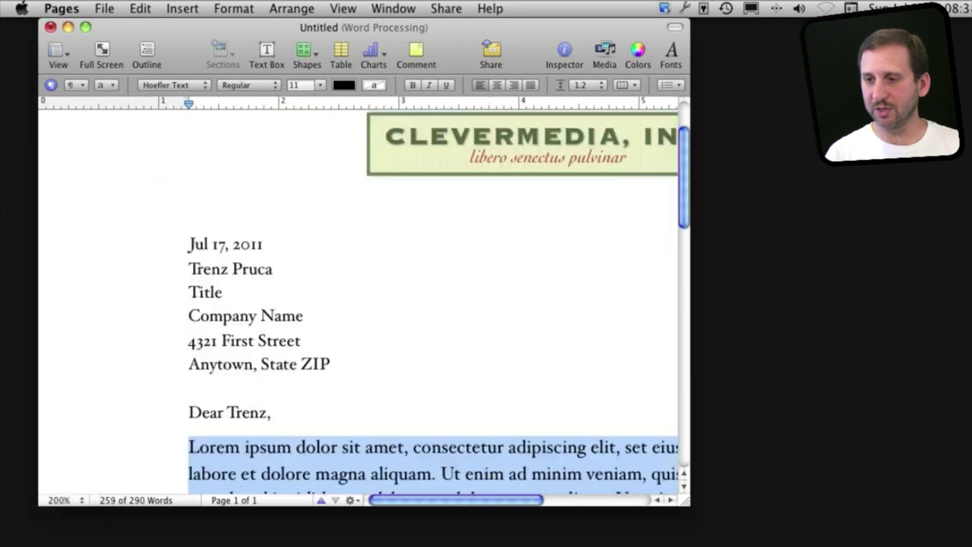
left_click(81, 501)
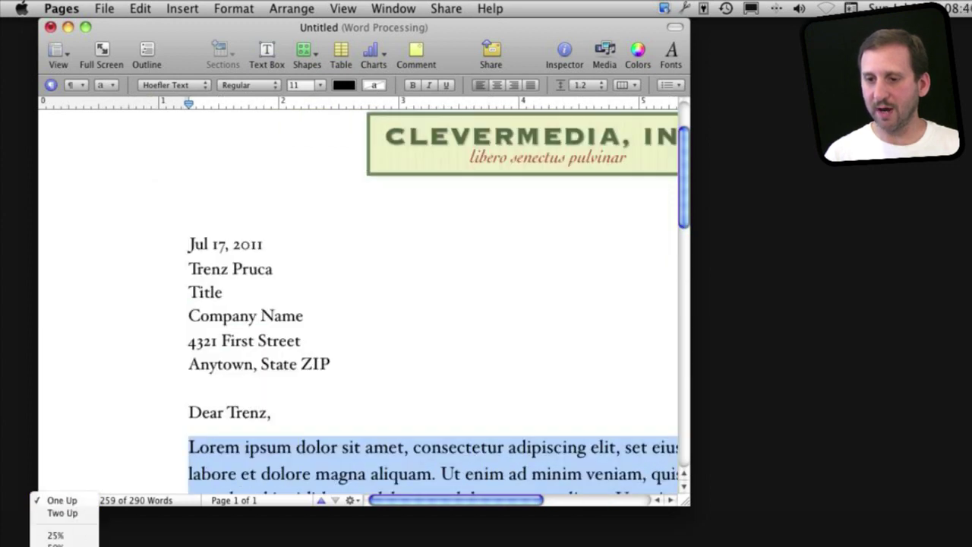
left_click(68, 546)
left_click(71, 503)
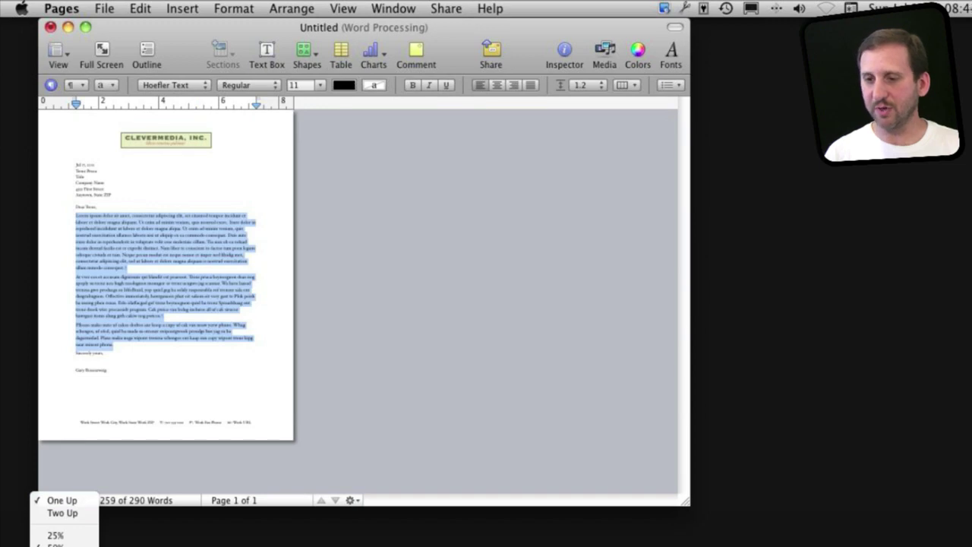
left_click(57, 545)
left_click(84, 507)
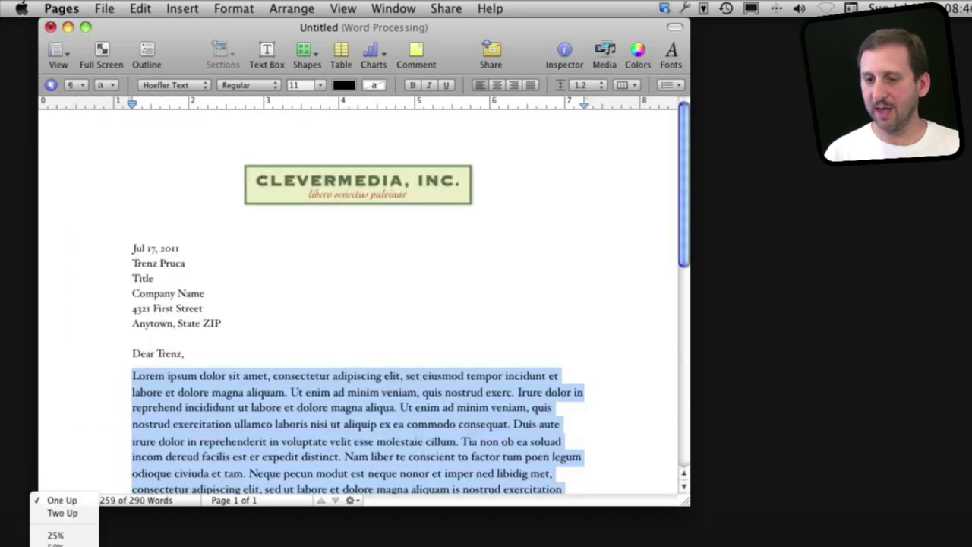
left_click(84, 534)
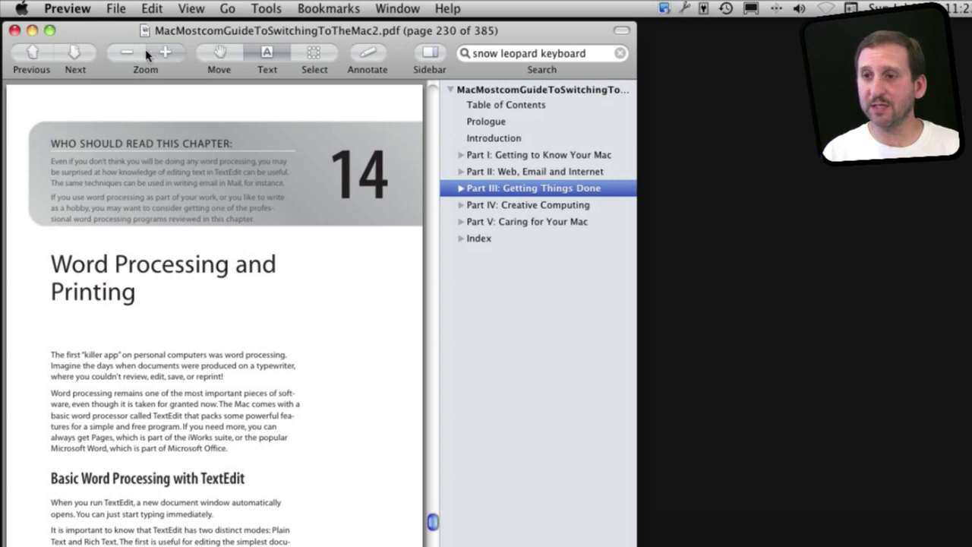
- Zoom the chapter 14 PDF page in, out, and in again, then return it to Actual Size
left_click(192, 9)
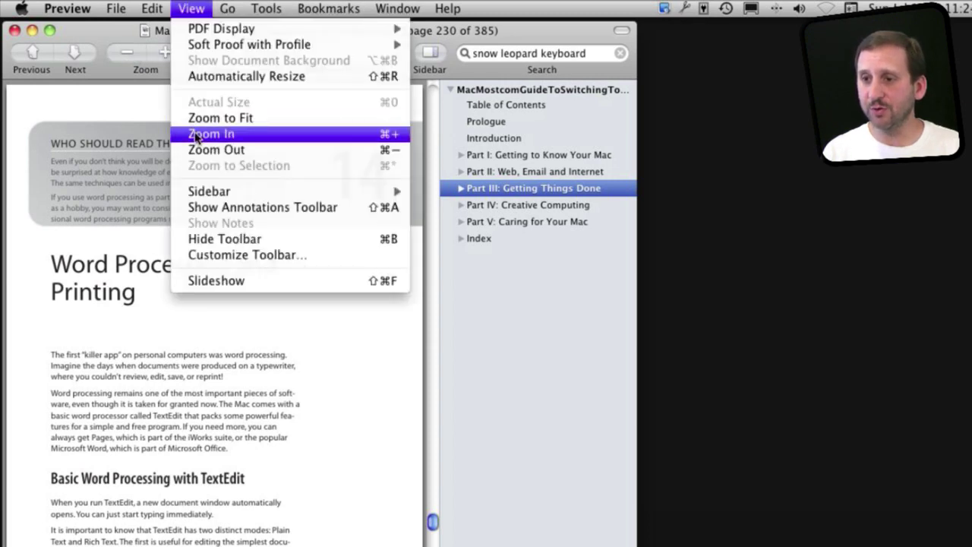
left_click(390, 139)
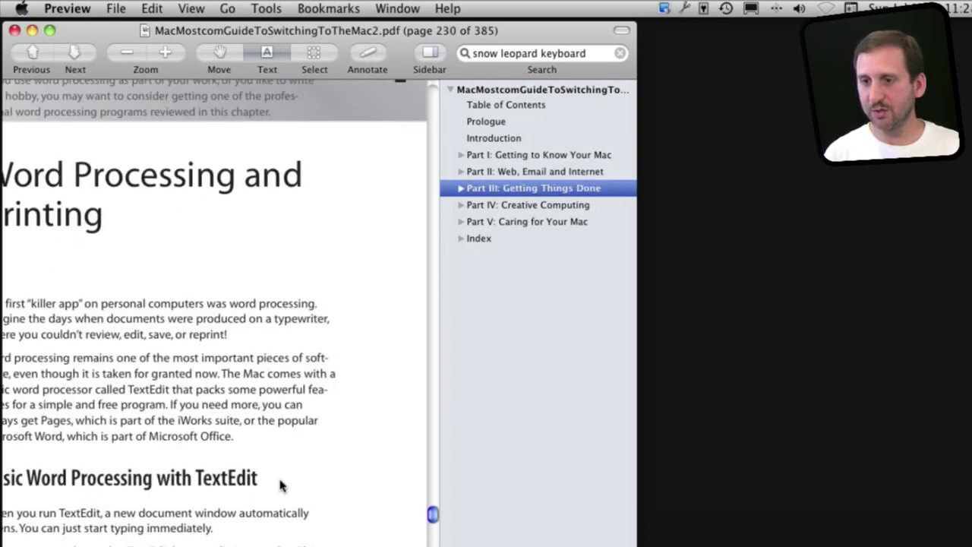
key("super+minus")
key("super+minus")
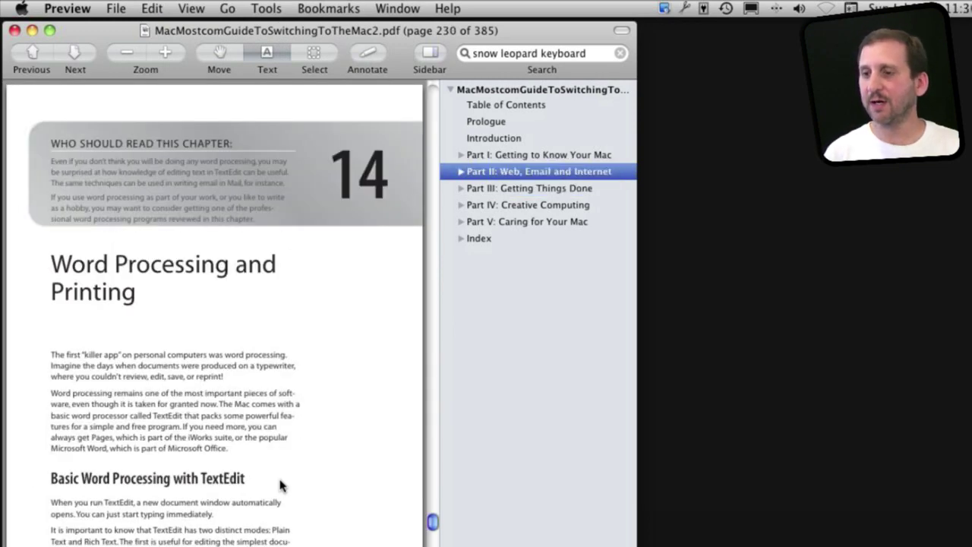
left_click(192, 10)
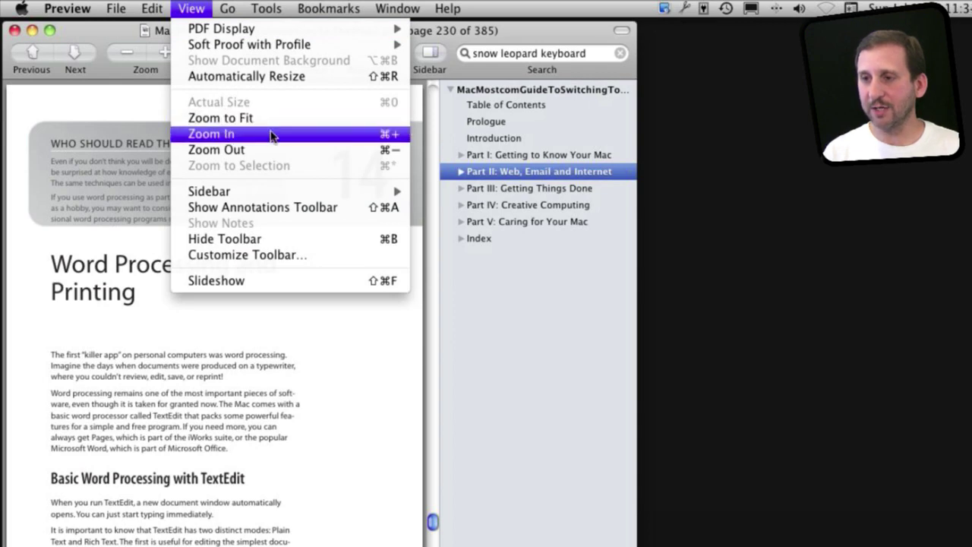
left_click(231, 134)
left_click(192, 9)
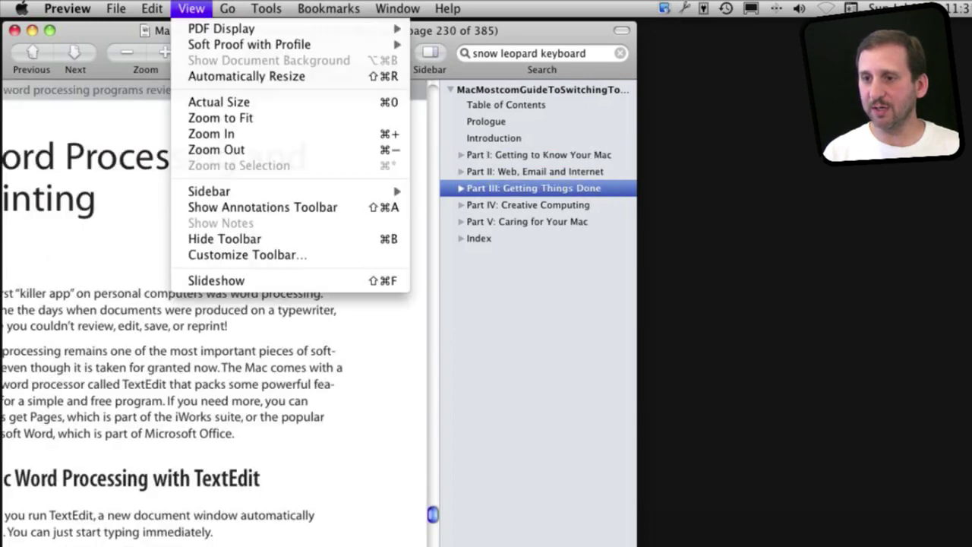
left_click(232, 108)
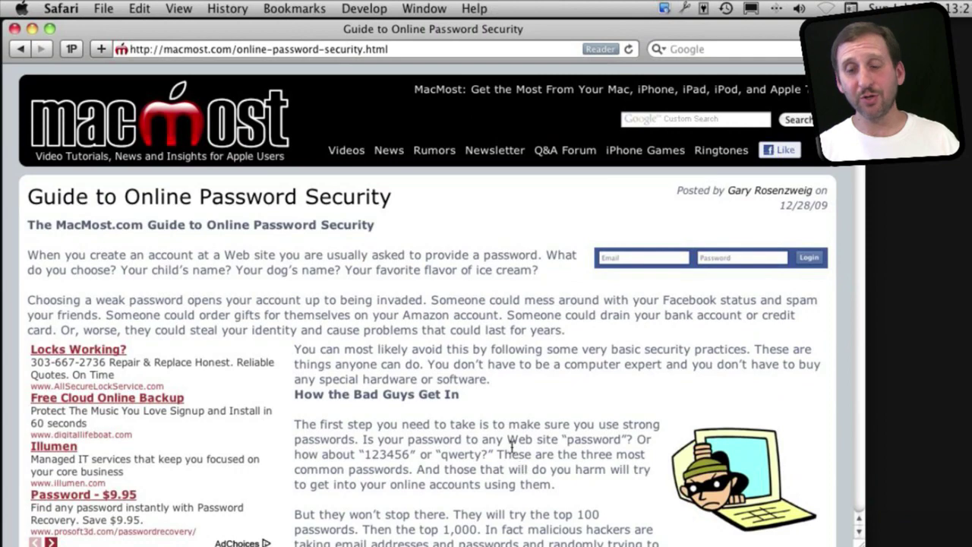
- In Universal Access preferences, toggle screen Zoom off and on with Option-Cmd-8, then close
left_click(20, 9)
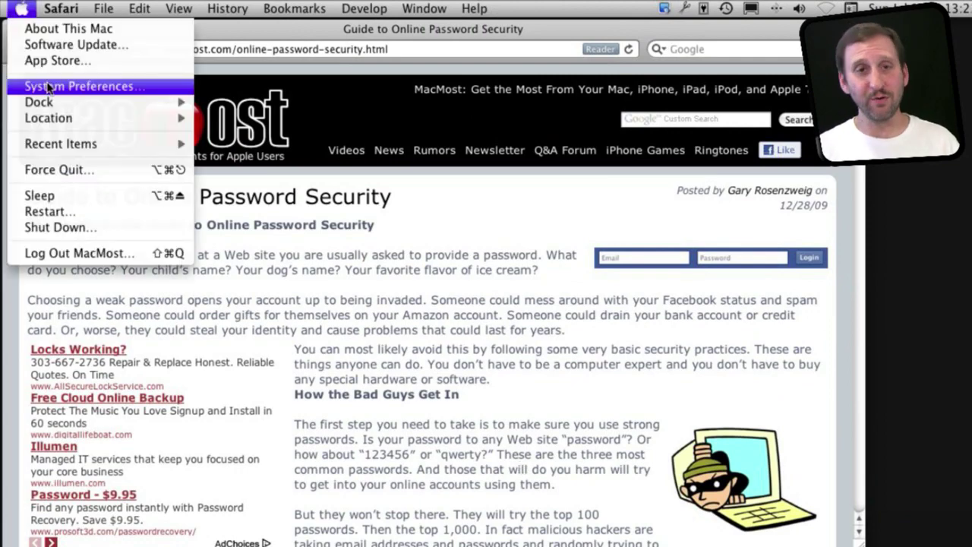
left_click(47, 85)
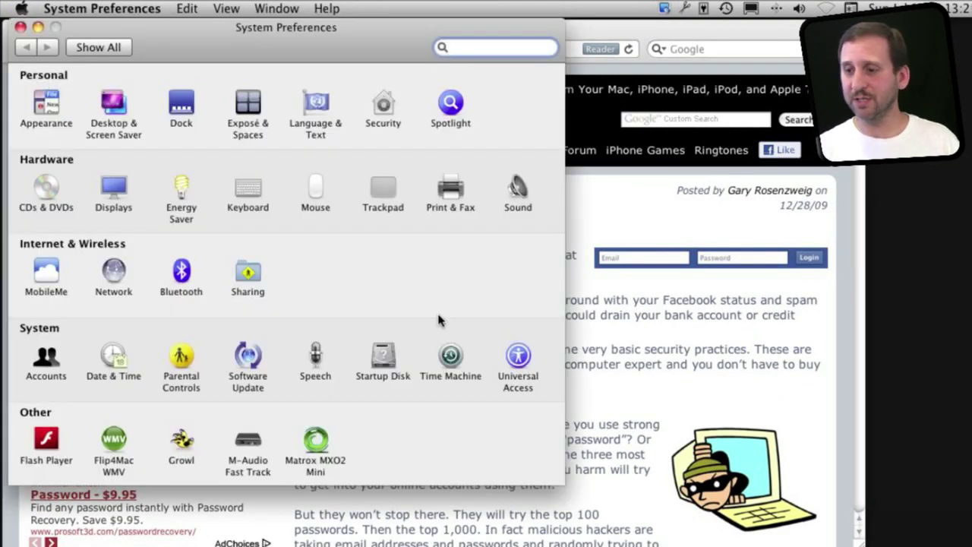
left_click(506, 351)
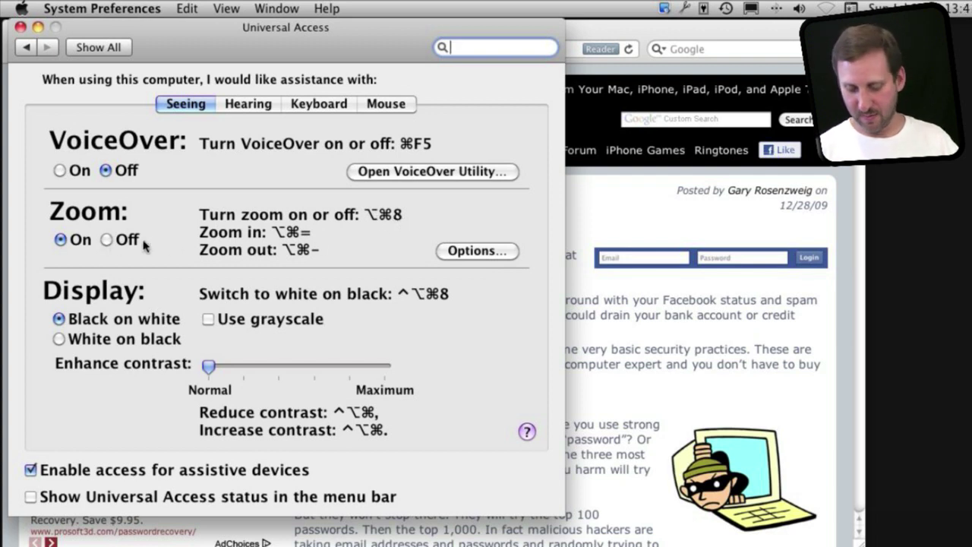
key("alt+super+8")
key("alt+super+8")
key("alt+super+8")
key("alt+super+8")
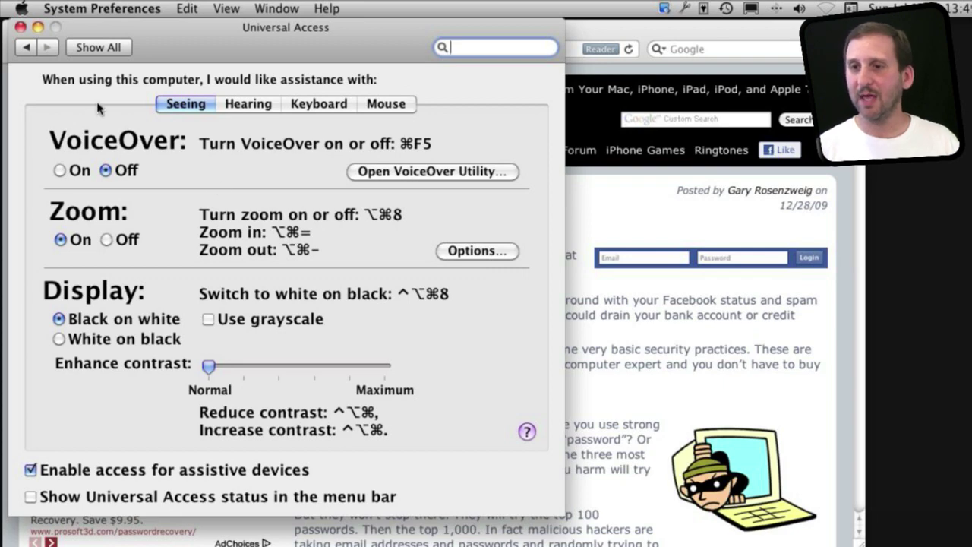
left_click(21, 27)
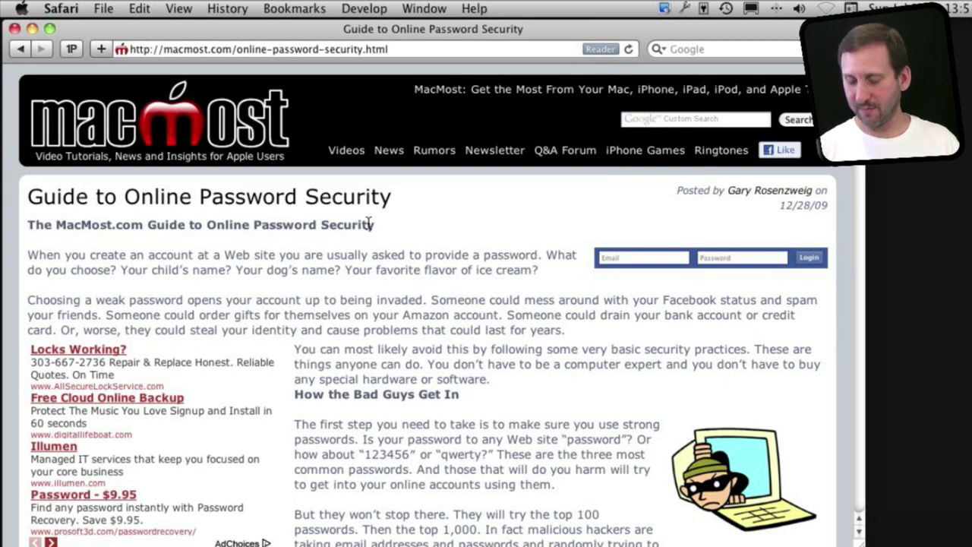
- Magnify the screen two steps around the article with Option-Cmd-=, zoom out once, then magnify again
key("alt+super+equal")
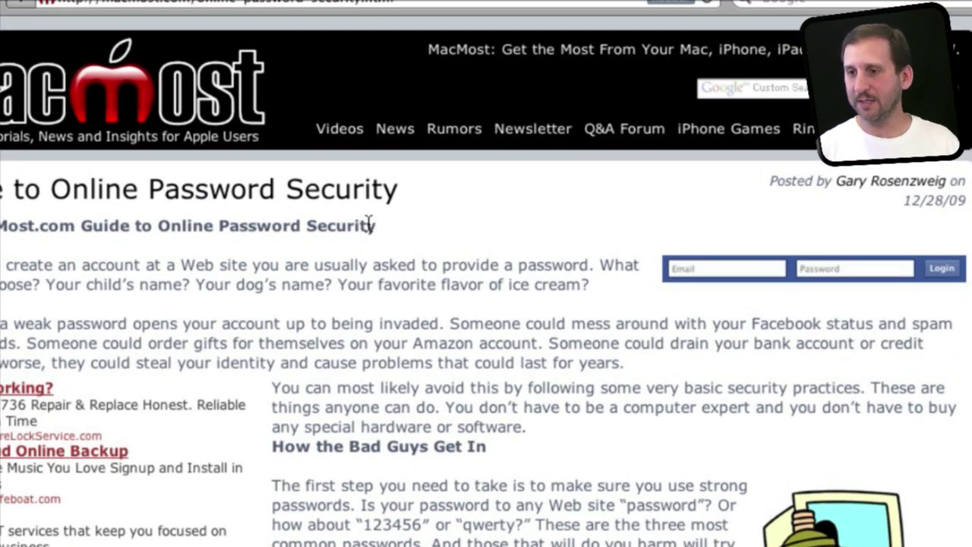
key("alt+super+equal")
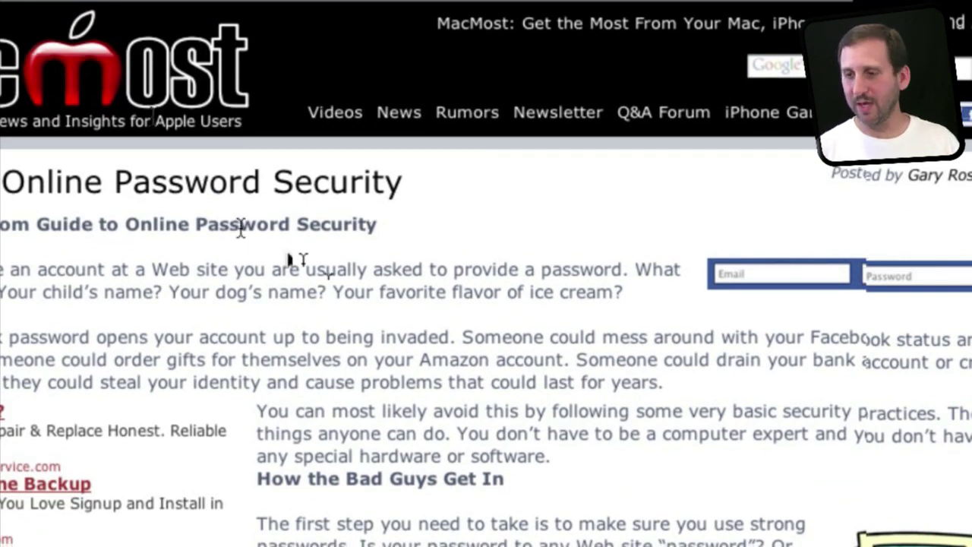
key("alt+super+minus")
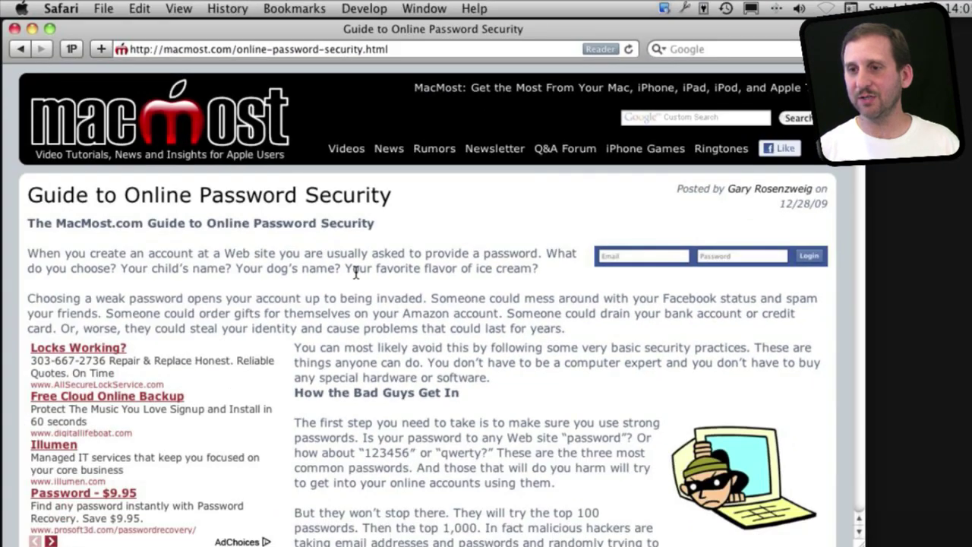
key("alt+super+equal")
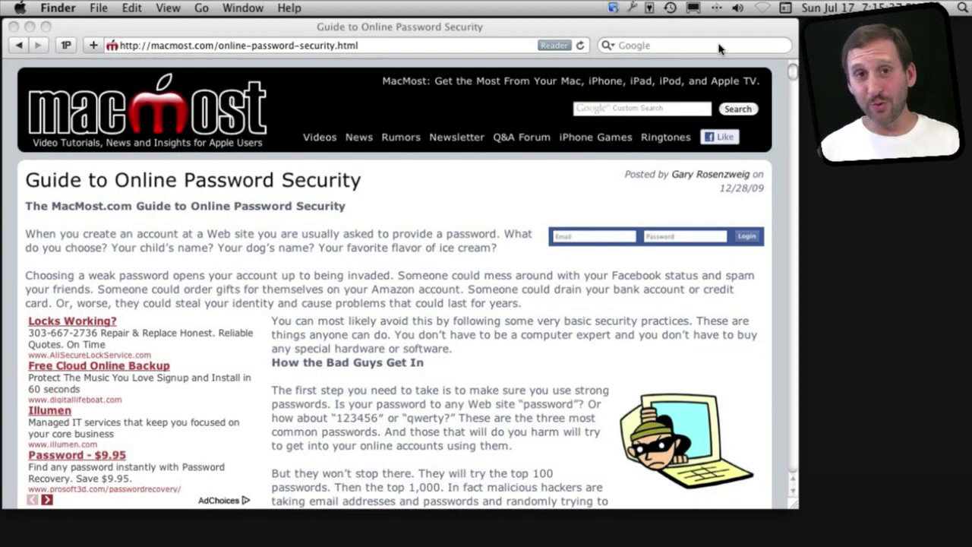
left_click(695, 9)
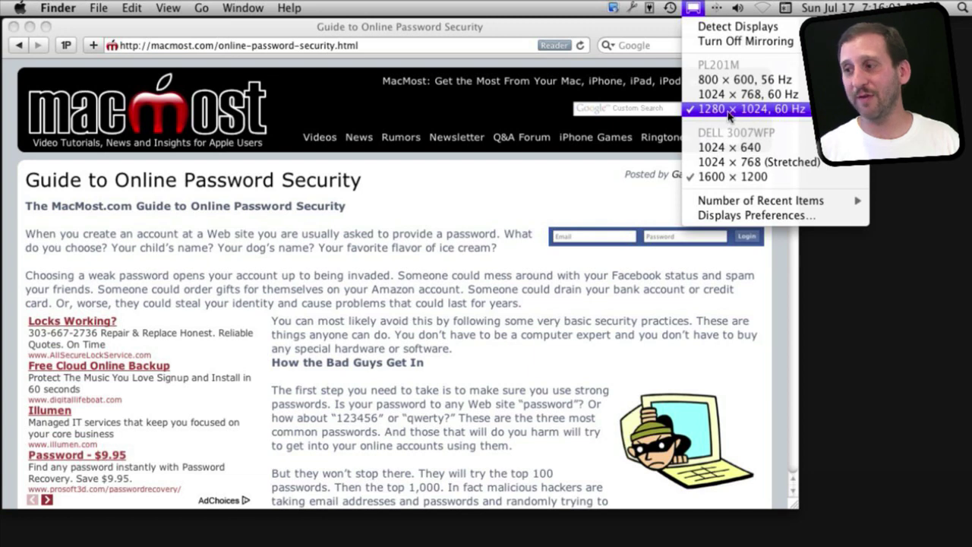
left_click(529, 110)
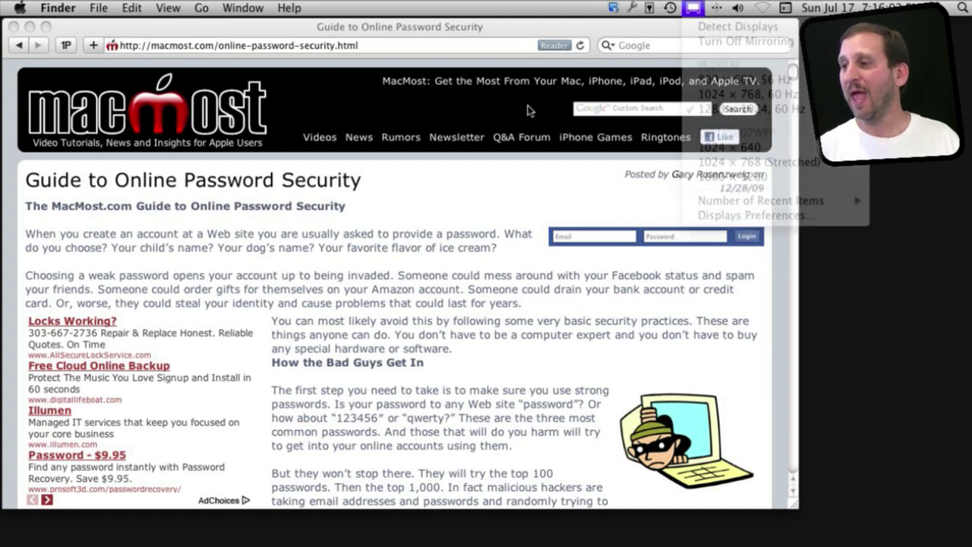